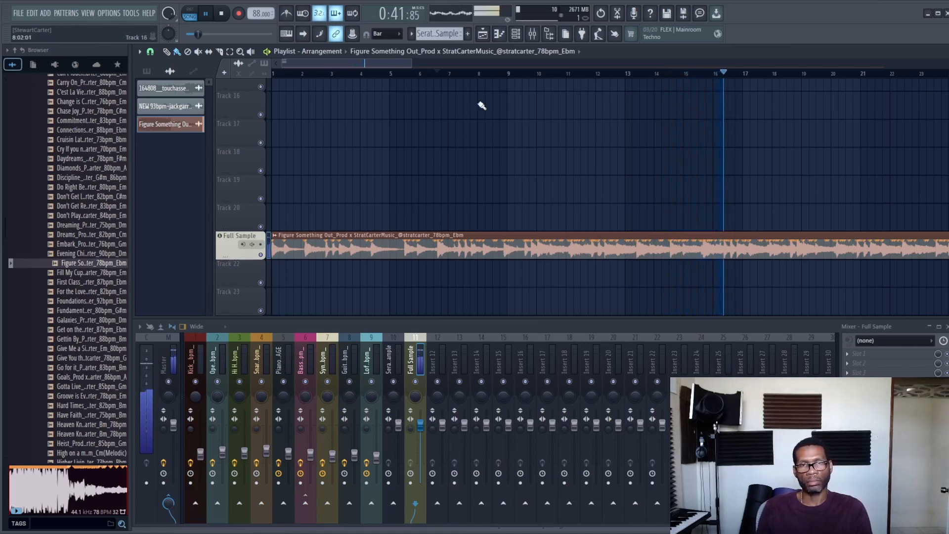
drag(363, 64, 395, 61)
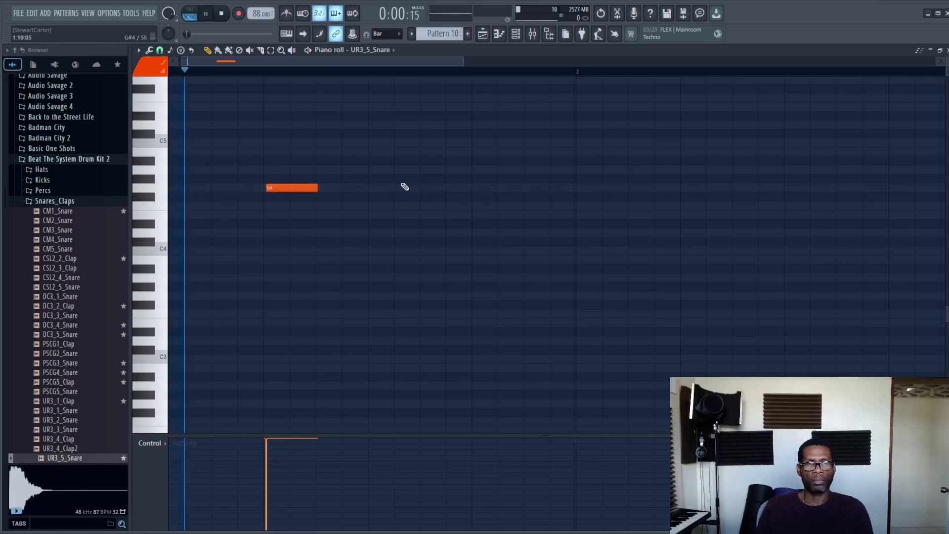
- Place G4 snare notes on beat 4 of bar 1 and on beats 2 and 4 of bar 2
drag(483, 188, 475, 189)
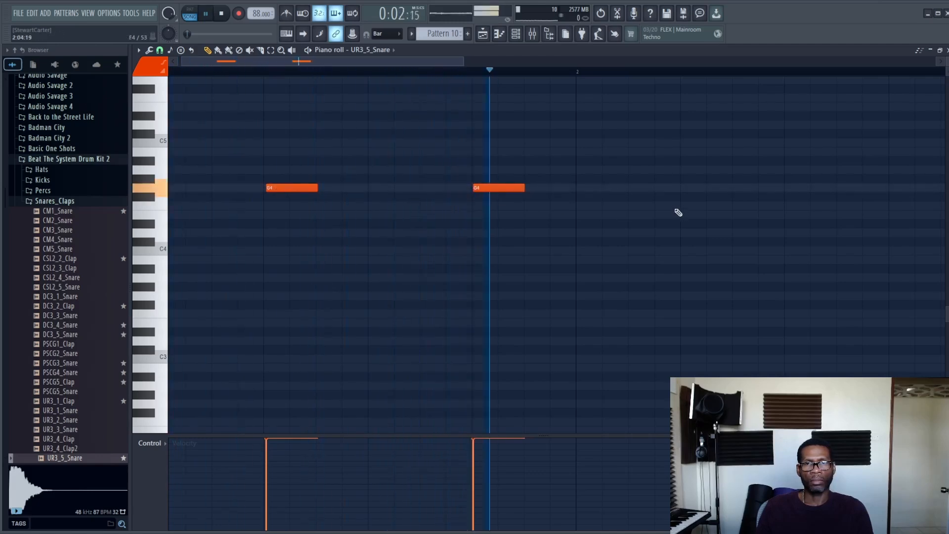
drag(682, 195, 681, 184)
click(891, 187)
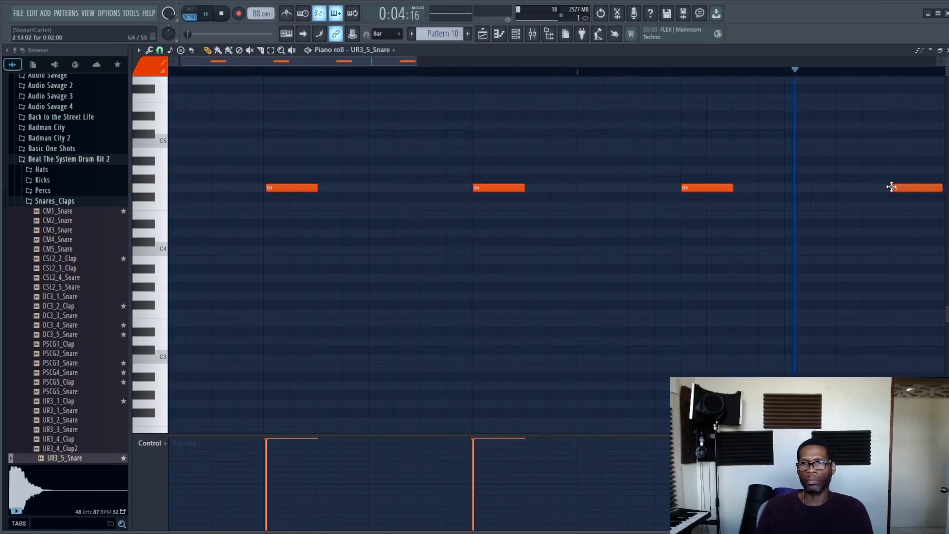
scroll(715, 244, down, 2)
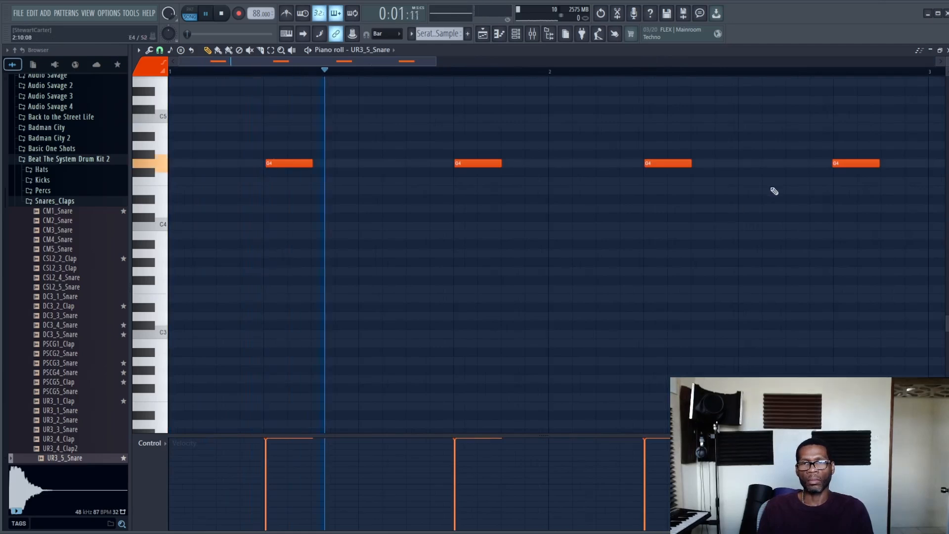
scroll(850, 164, up, 3)
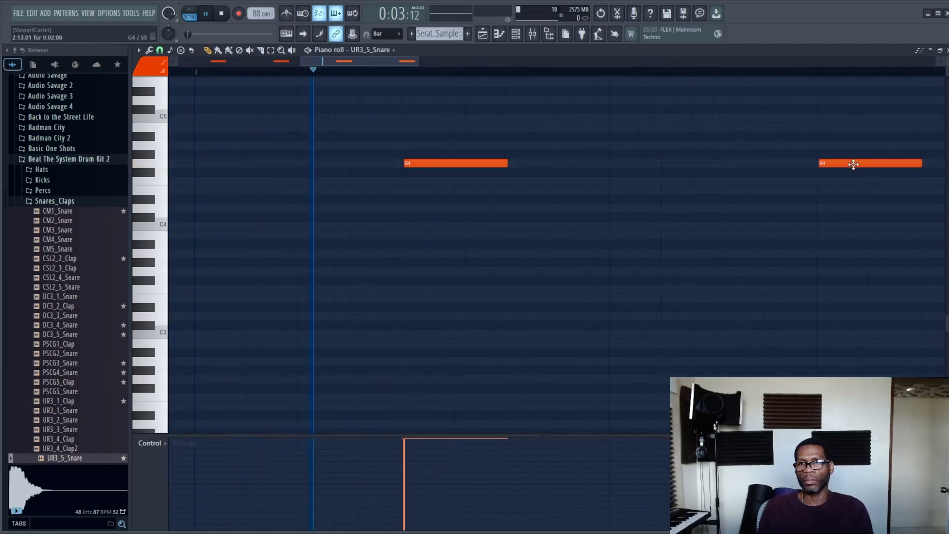
click(946, 51)
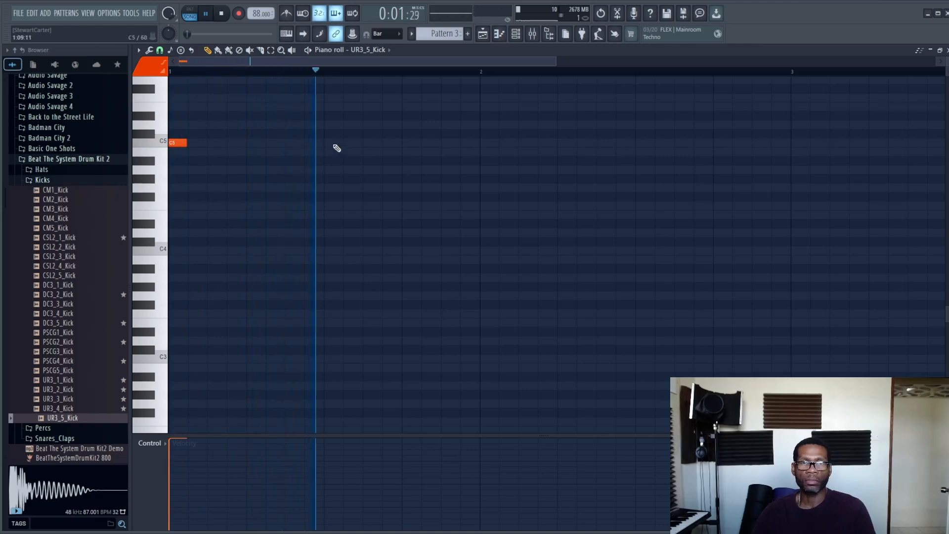
- Add C5 kick notes on step 11 of bar 1 and on the first beat of bar 2
click(371, 142)
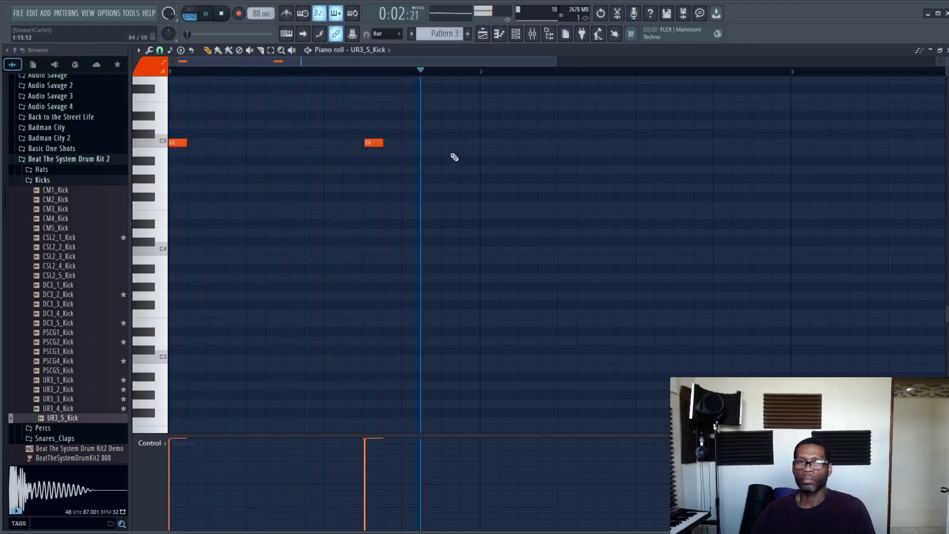
key(space)
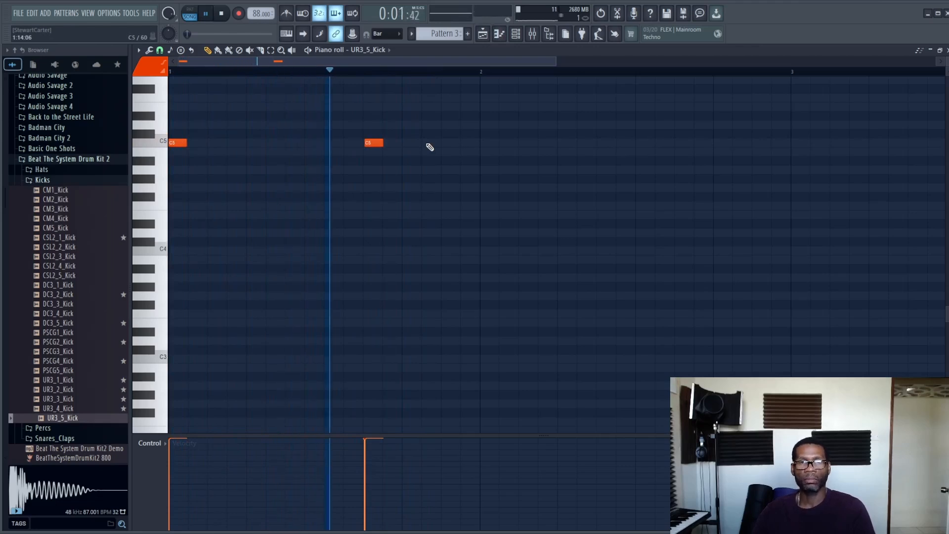
click(483, 143)
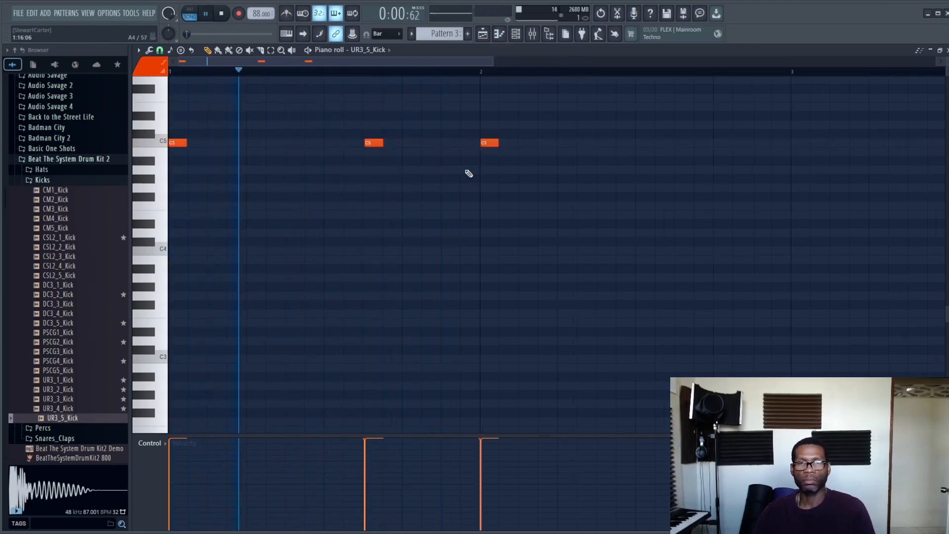
- Add a shortened C5 ghost kick with reduced velocity just before bar 2, auditioning it against the beat
scroll(494, 156, up, 2)
click(462, 143)
key(space)
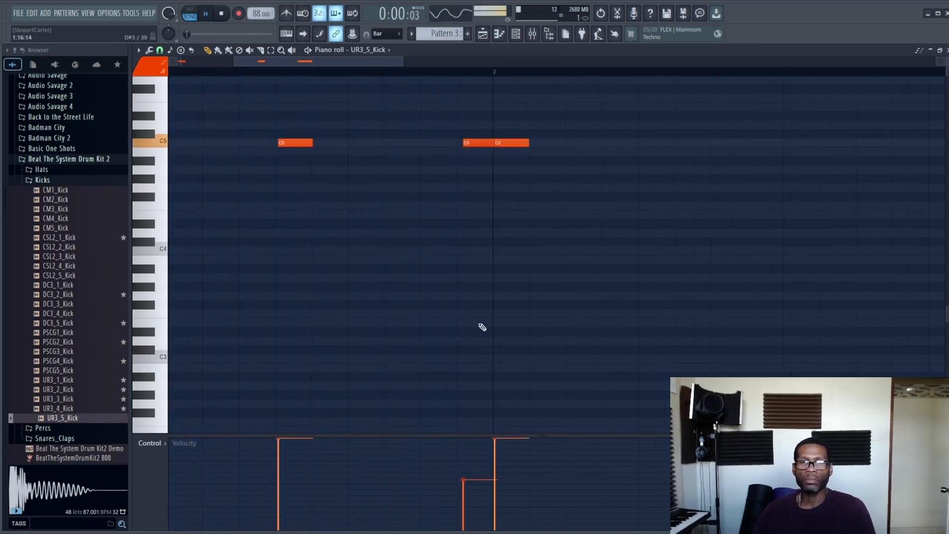
click(466, 74)
key(space)
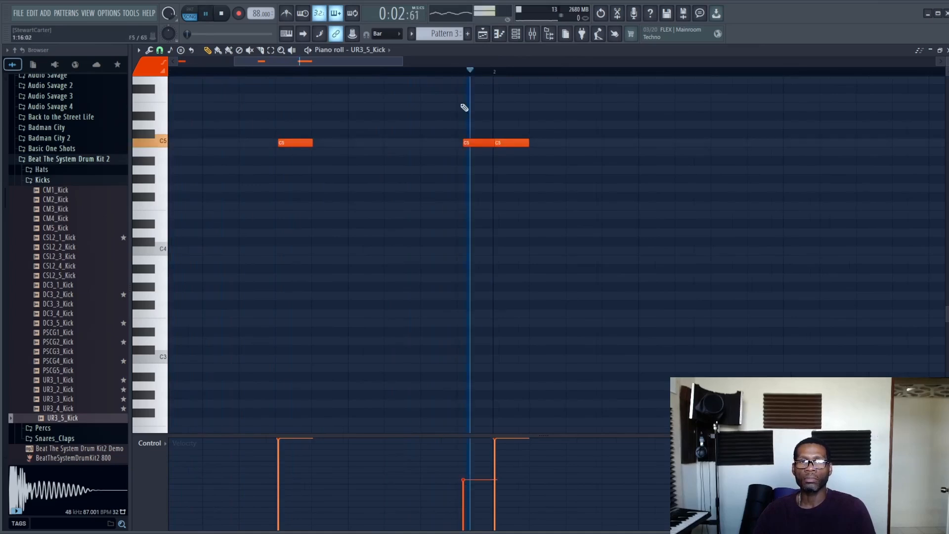
key(space)
key(space)
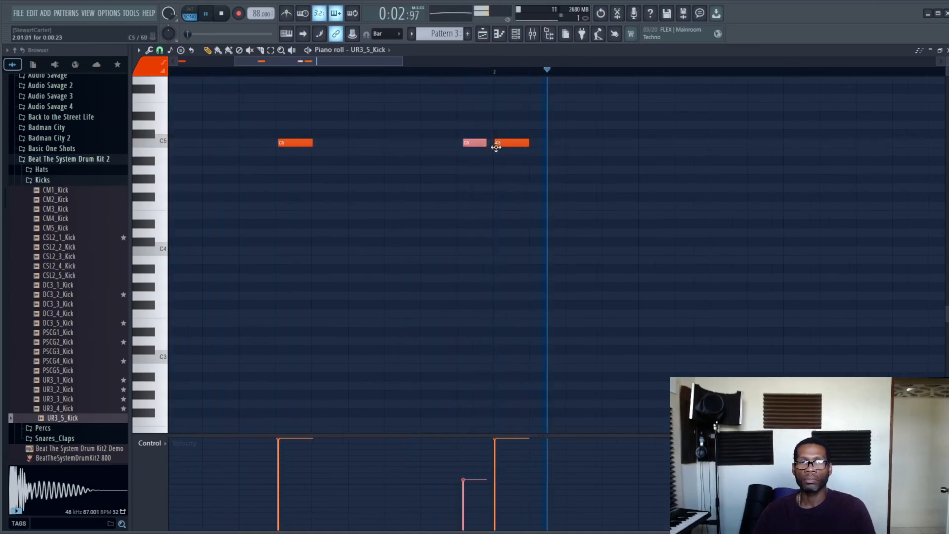
key(space)
key(space)
click(463, 473)
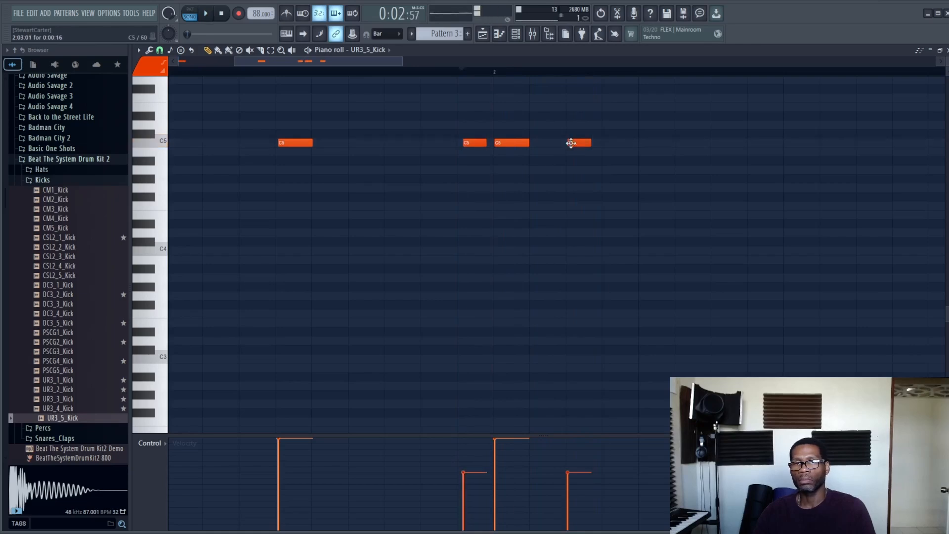
- Add a full-velocity C5 kick on step 3 of bar 2 and lengthen it to match the main kicks
key(space)
key(space)
mouse_move(591, 143)
mouse_down()
mouse_move(615, 143)
mouse_move(600, 143)
mouse_up()
key(space)
ctrl+scroll(373, 192, down, 2)
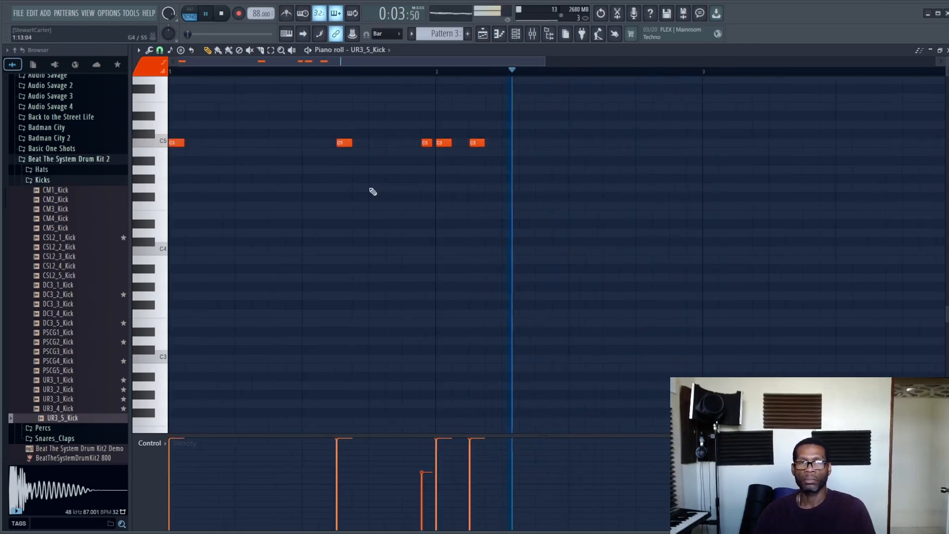
- Add C5 kick notes on steps 11 and 14 of bar 2
ctrl+scroll(572, 143, up, 2)
click(569, 143)
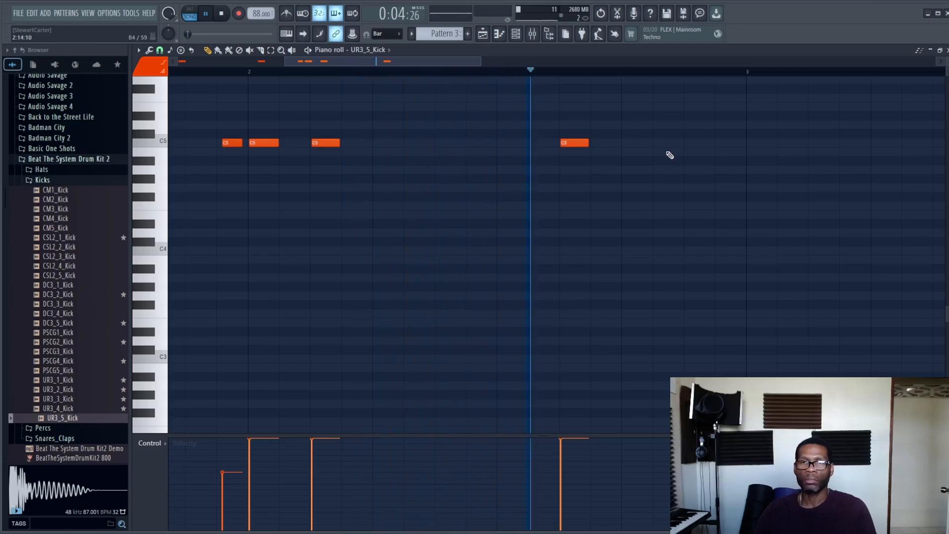
key(space)
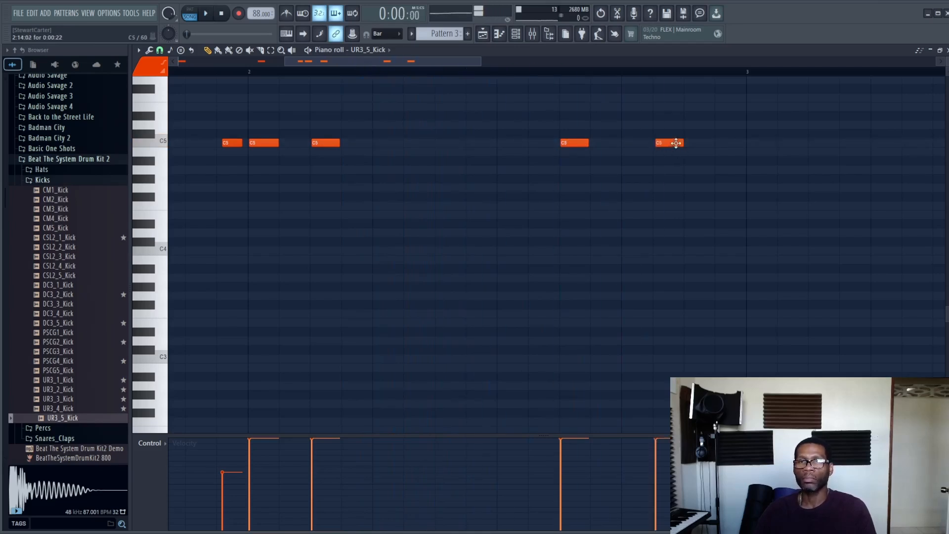
ctrl+scroll(670, 142, down, 2)
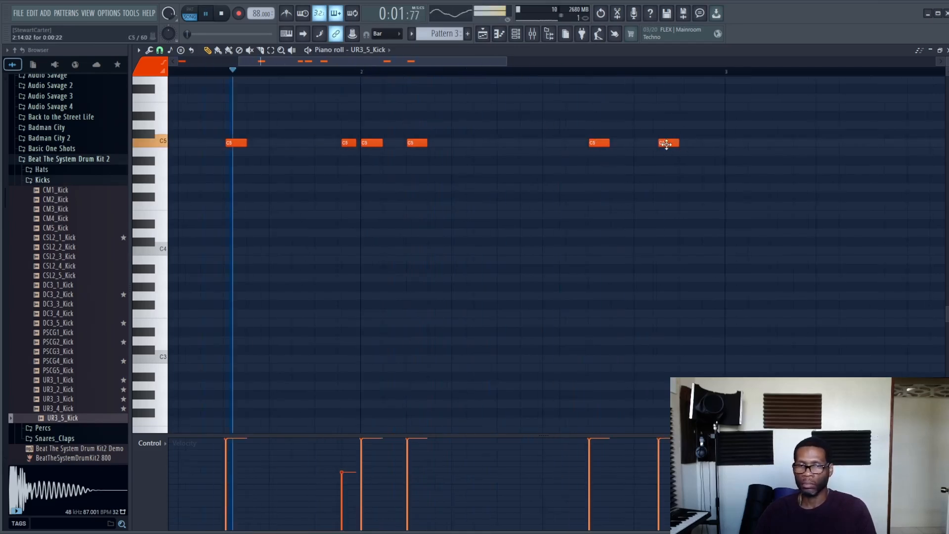
- Duplicate the whole two-bar kick pattern so that the copy starts at bar 3
scroll(667, 148, up, 2)
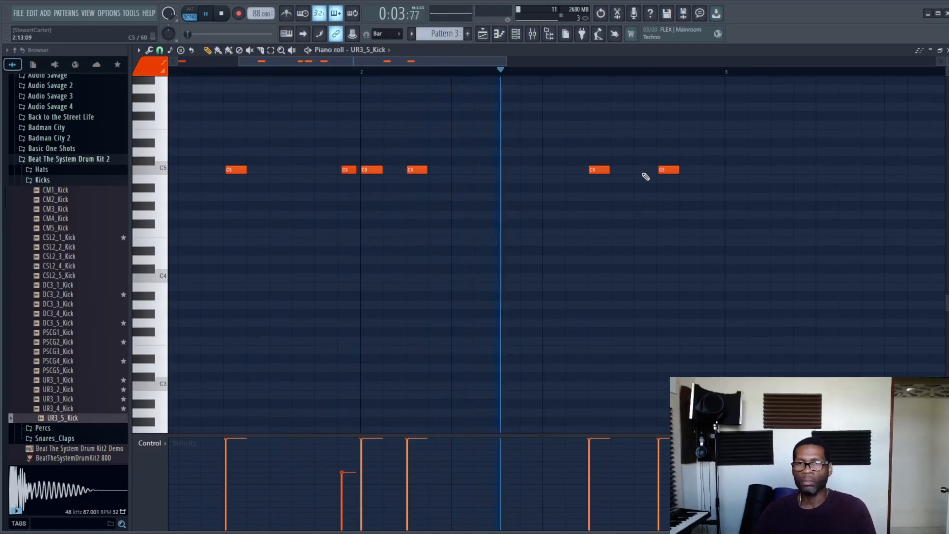
scroll(657, 173, up, 1)
click(176, 71)
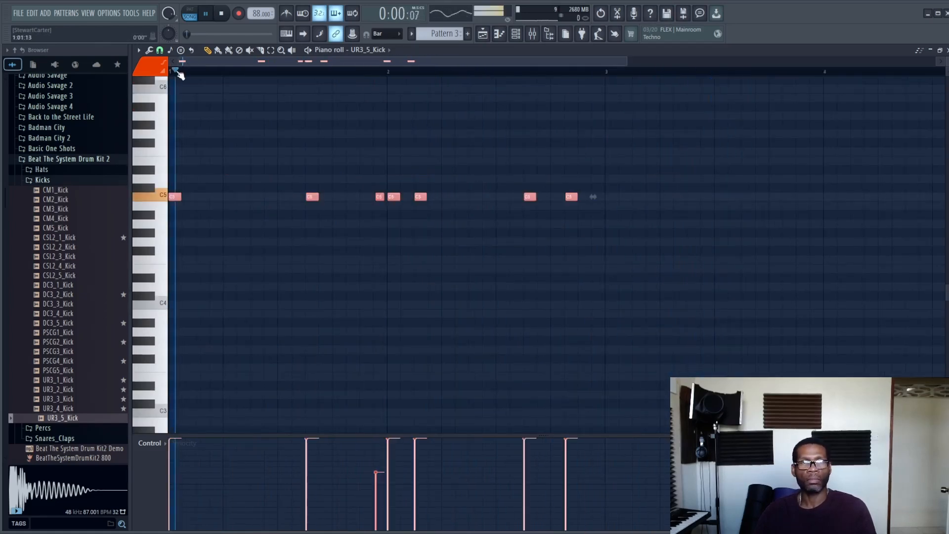
shift+drag(176, 198, 600, 199)
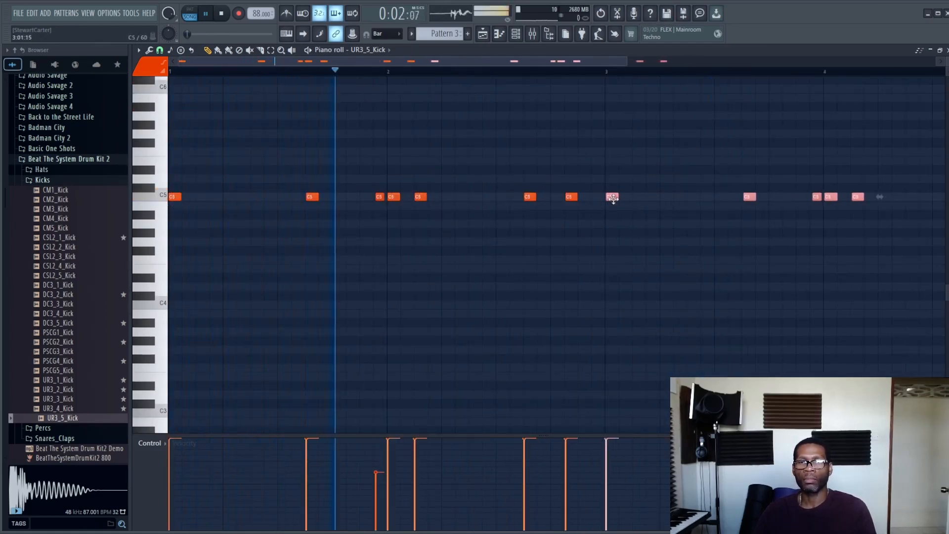
- Add an extra C5 kick on step 3 of bar 3 and play back the four-bar pattern
ctrl+scroll(601, 198, up, 5)
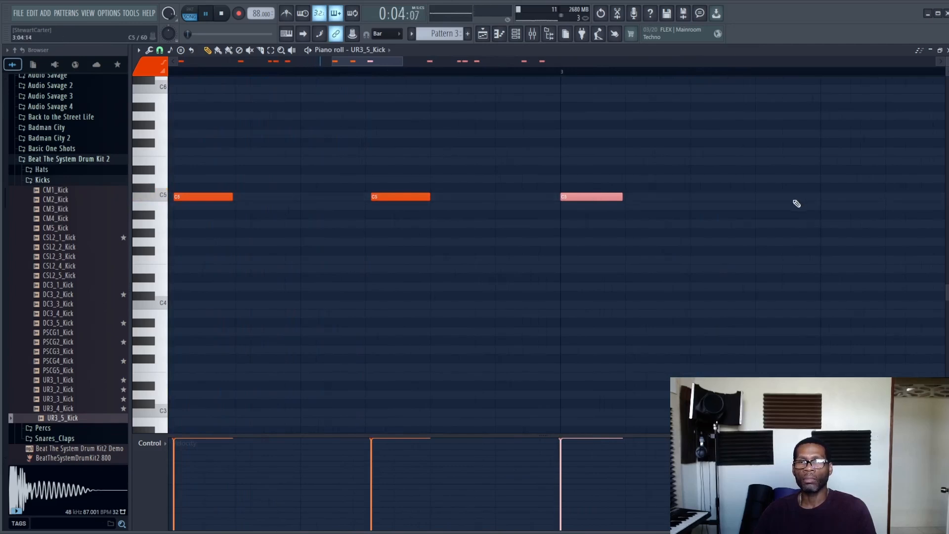
click(693, 199)
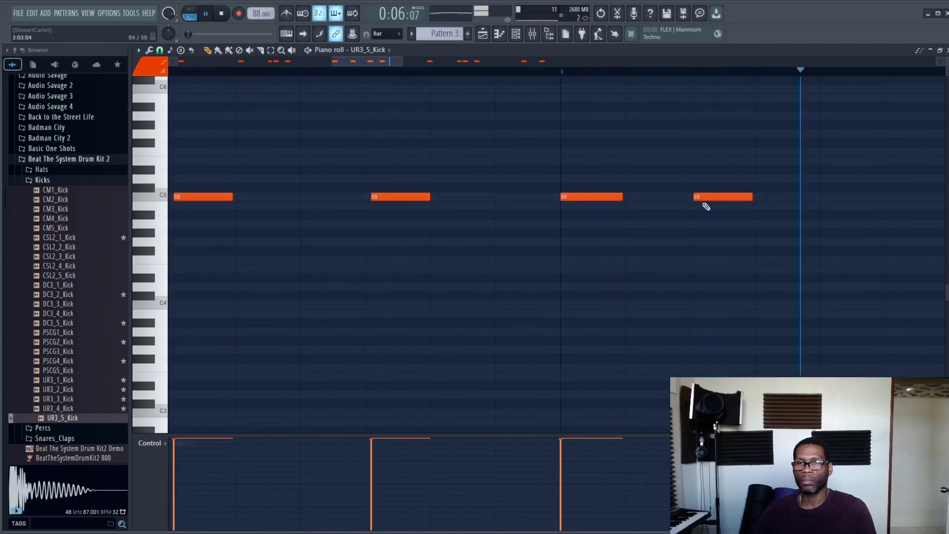
ctrl+scroll(706, 207, down, 4)
key(space)
ctrl+scroll(791, 203, up, 2)
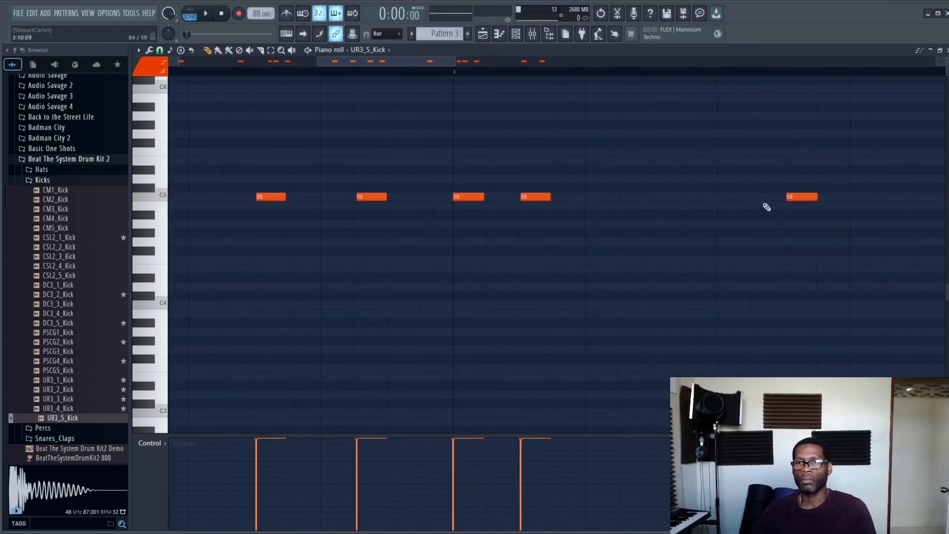
ctrl+scroll(511, 156, down, 4)
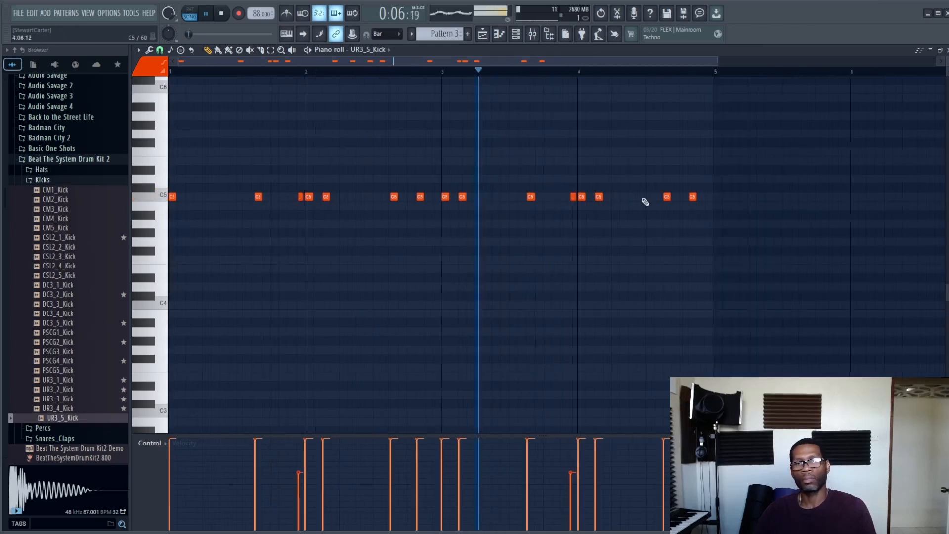
ctrl+scroll(674, 194, up, 4)
scroll(515, 237, up, 1)
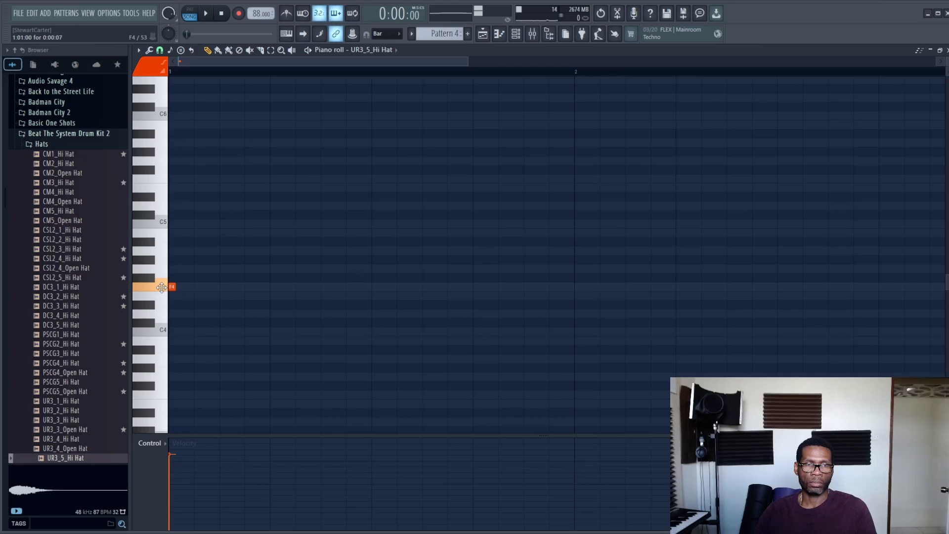
- Raise the opening hi-hat note to B4, auditioning different pitches against the beat
key(space)
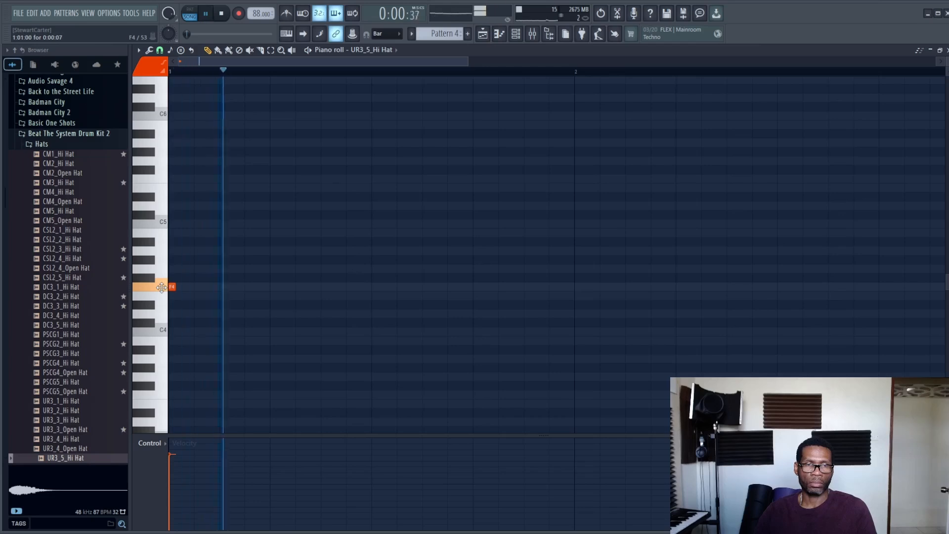
key(space)
key(space)
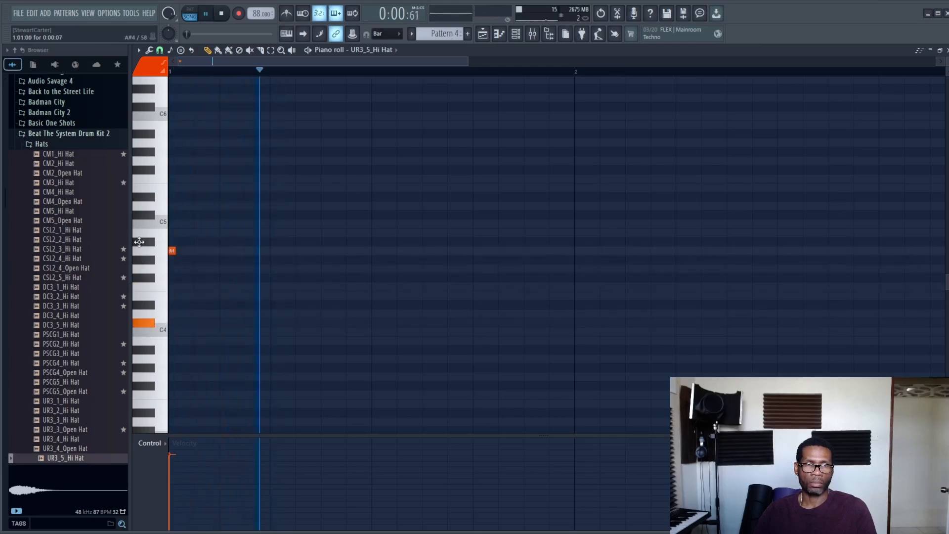
key(space)
key(space)
key(space)
key(space)
drag(142, 191, 137, 233)
key(space)
key(space)
key(space)
key(space)
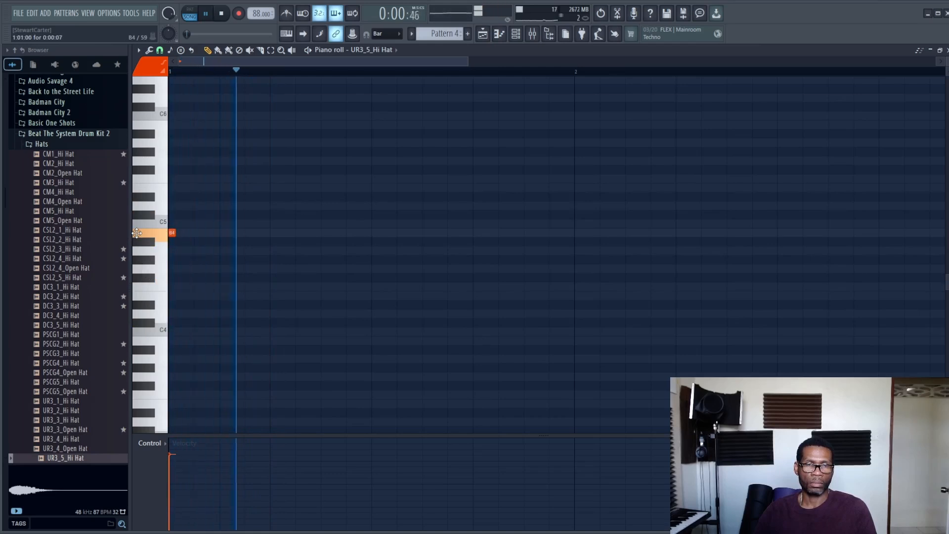
- Add a second B4 hi-hat note on step 3 of bar 1 and give it a lower velocity than the first
key(space)
drag(196, 234, 173, 234)
key(space)
key(space)
key(space)
key(space)
click(221, 476)
key(space)
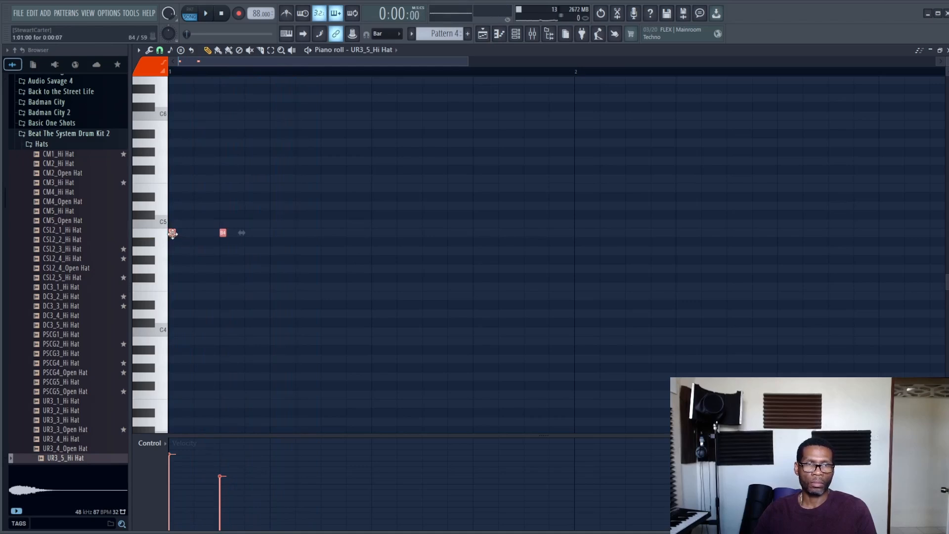
- Repeat the two-note hi-hat group to fill bar 1 with eighth notes of alternating velocity
key(space)
drag(434, 282, 374, 243)
drag(271, 233, 272, 233)
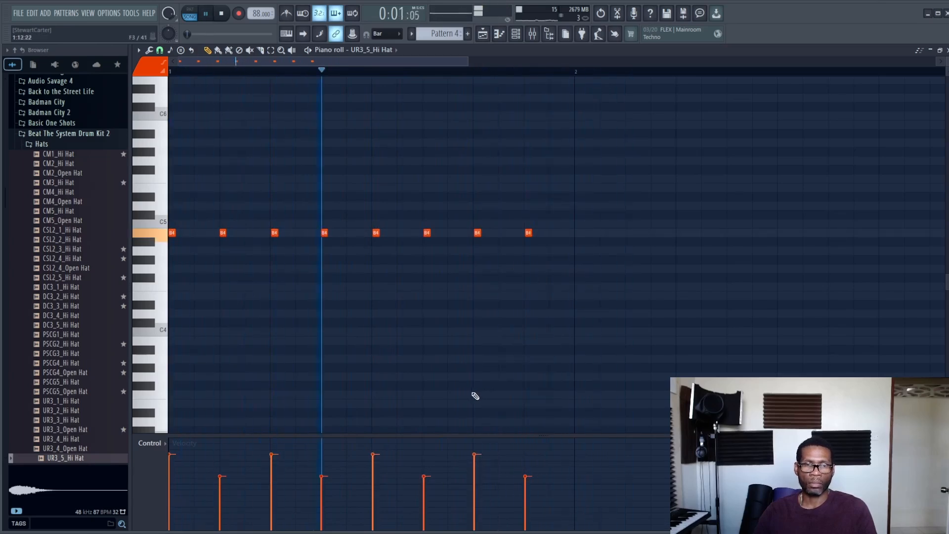
- Duplicate the full bar of hi-hats into bar 2, aligned with the bar line
drag(575, 308, 145, 146)
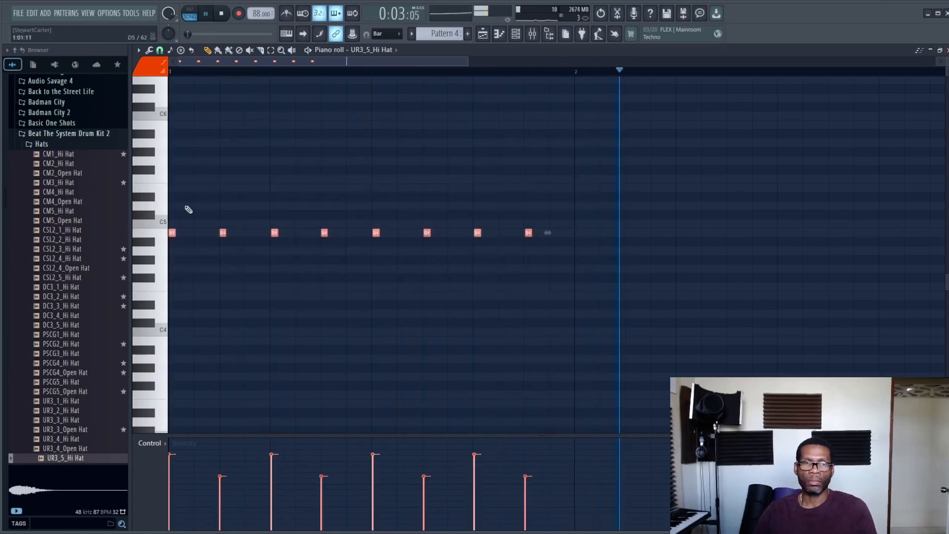
key(ctrl+b)
key(space)
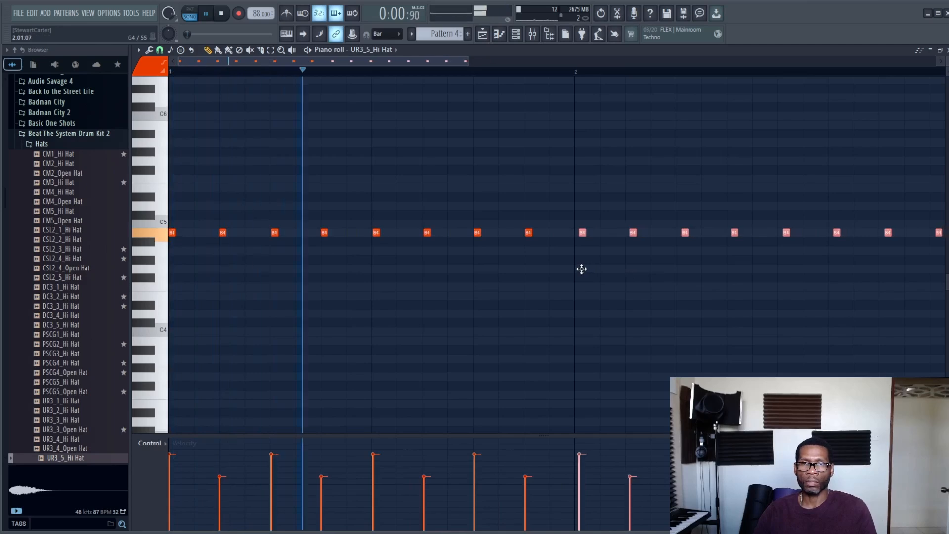
key(ctrl+d)
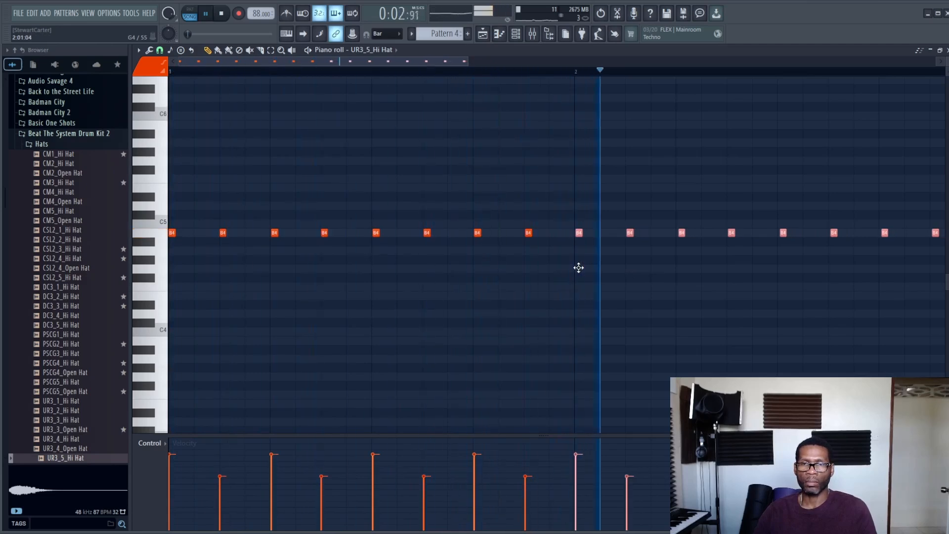
- Leave the piano roll and offset the stereo delay of the UR3_5_Hi Hat sampler channel
key(F7)
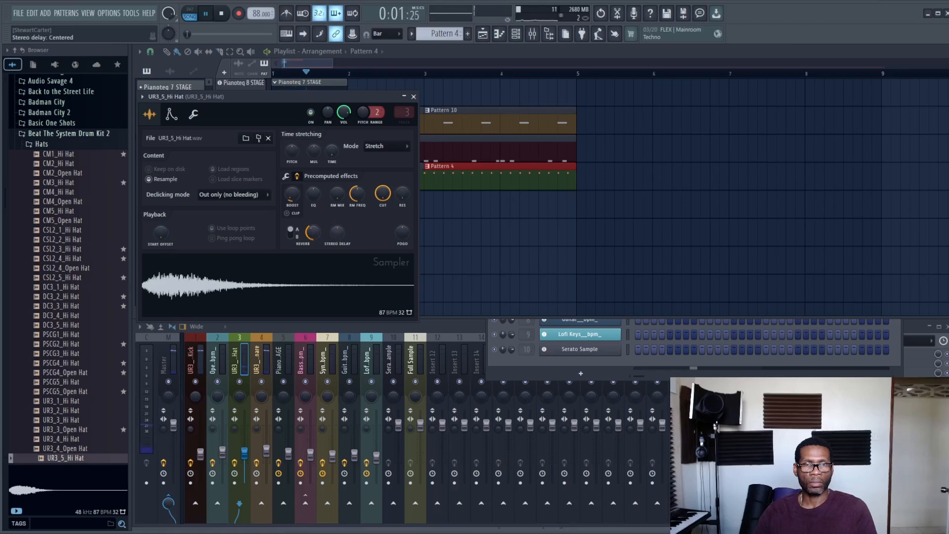
mouse_move(337, 231)
mouse_down()
mouse_move(337, 218)
mouse_move(316, 233)
mouse_move(305, 226)
mouse_move(337, 239)
mouse_up()
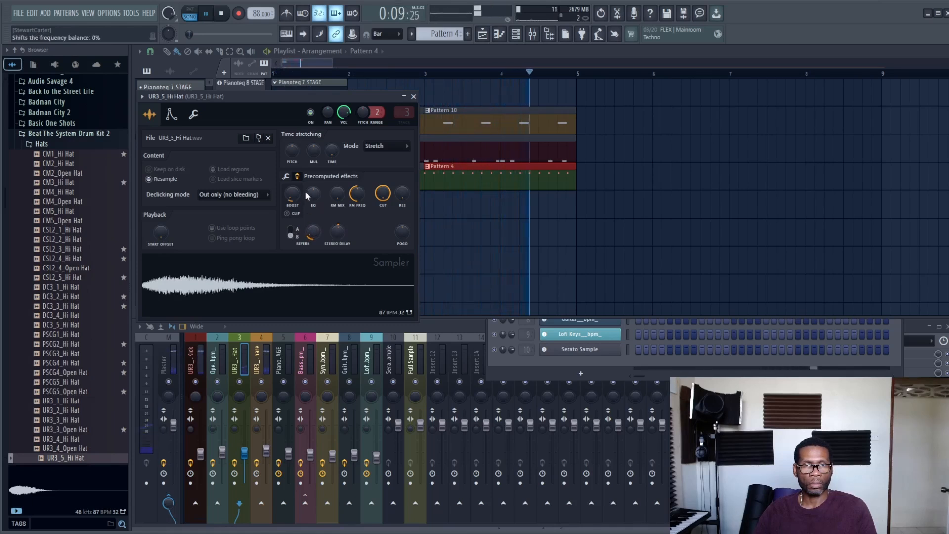
- Adjust the hi-hat sampler's time-stretching pitch and set its time-stretch multiplier to 73%
click(291, 176)
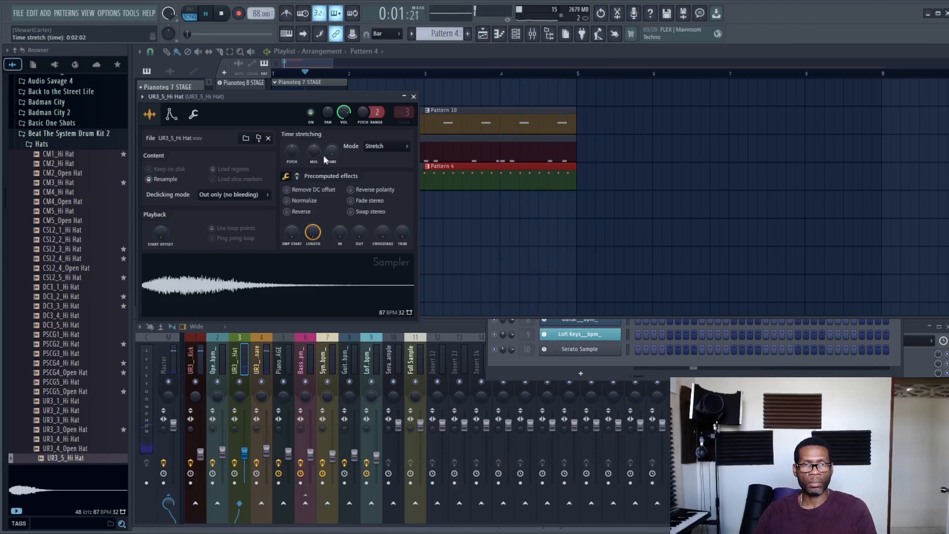
drag(292, 151, 291, 144)
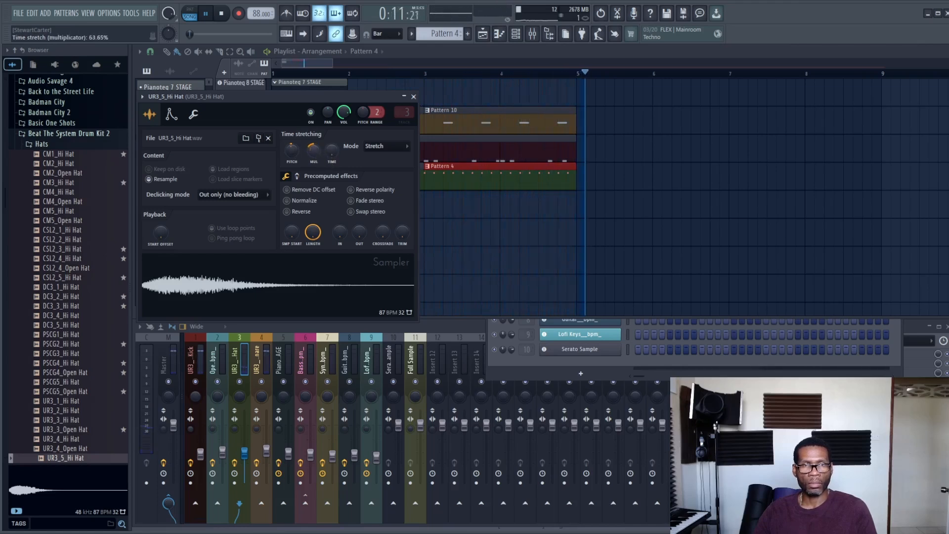
drag(313, 150, 315, 148)
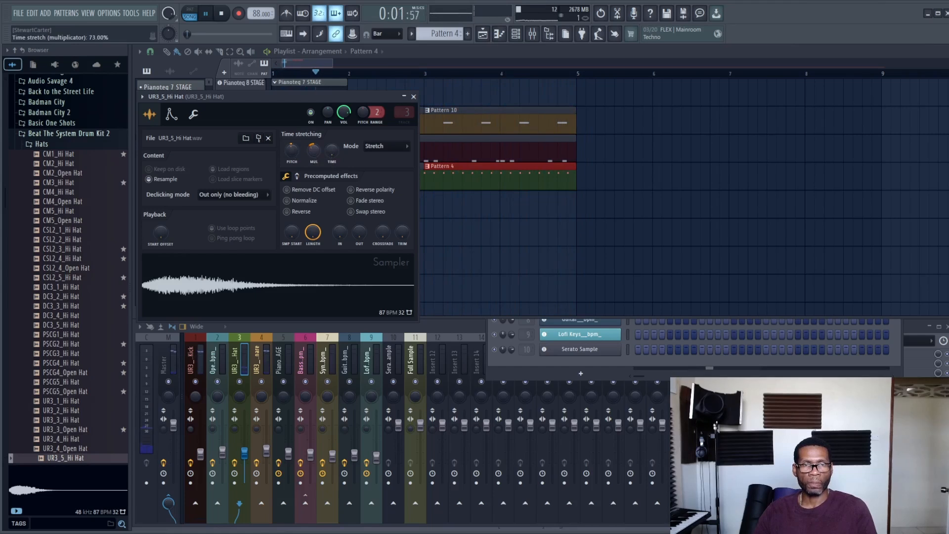